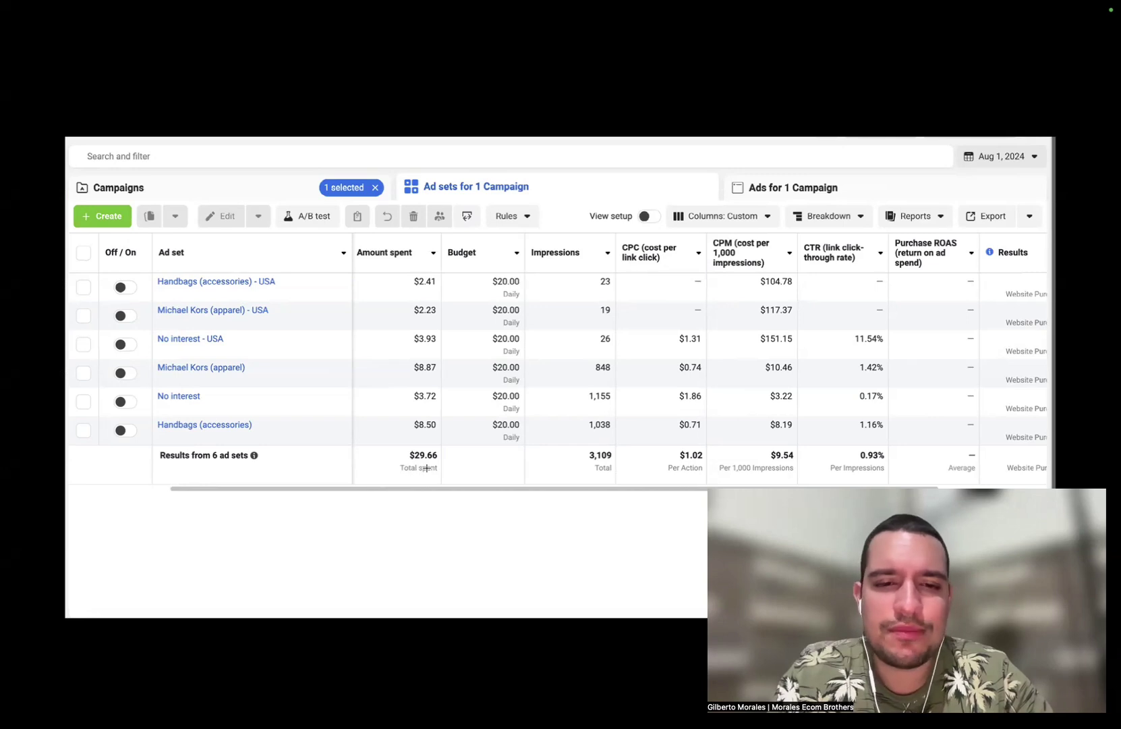
After trial boxes on the $29.66 total and full table, box Handbags' $8.50 spend
drag(447, 447, 387, 476)
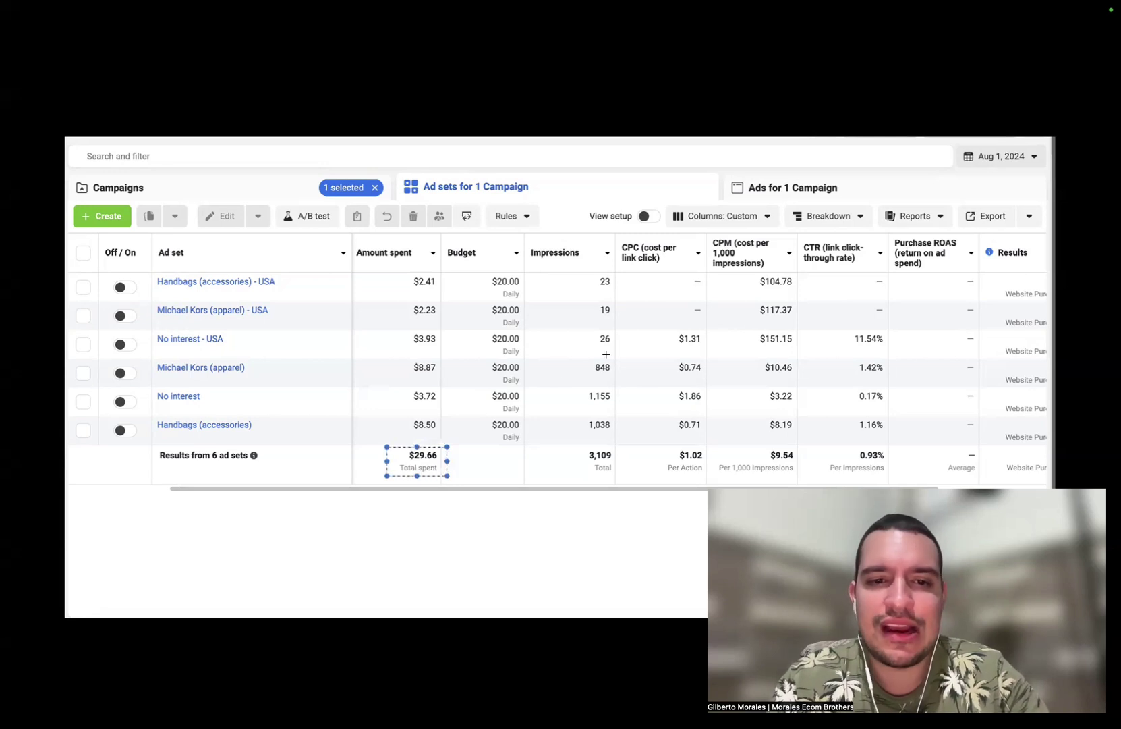
click(359, 402)
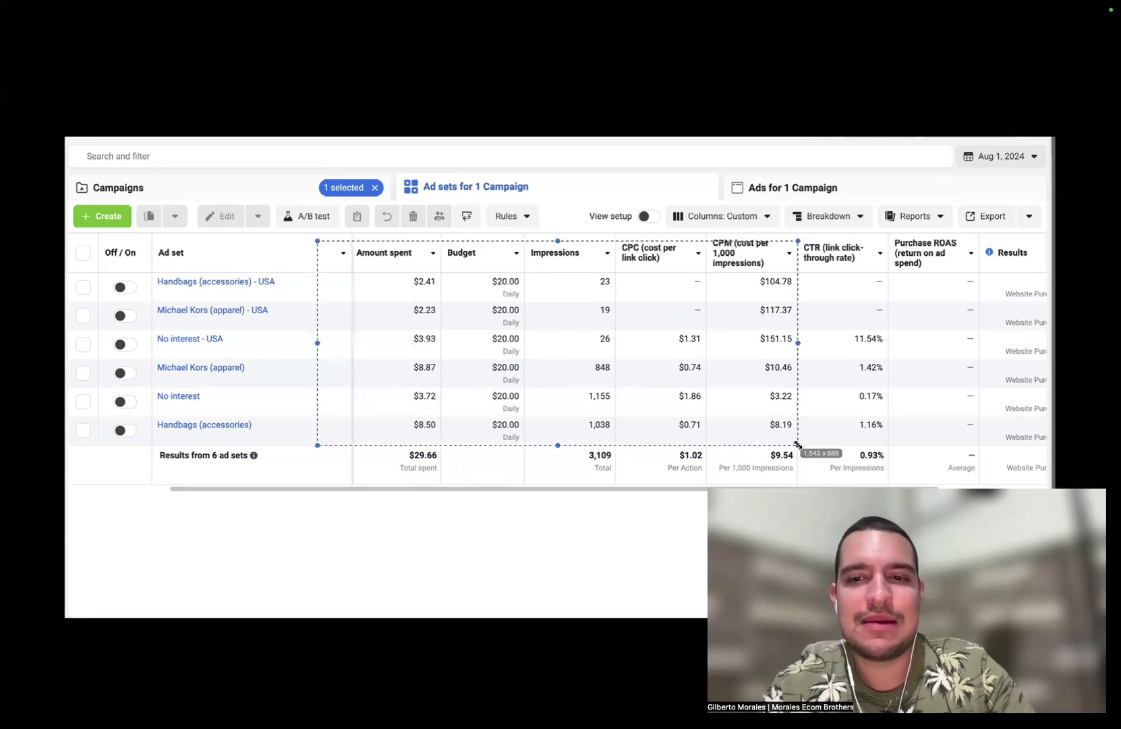
drag(318, 241, 935, 477)
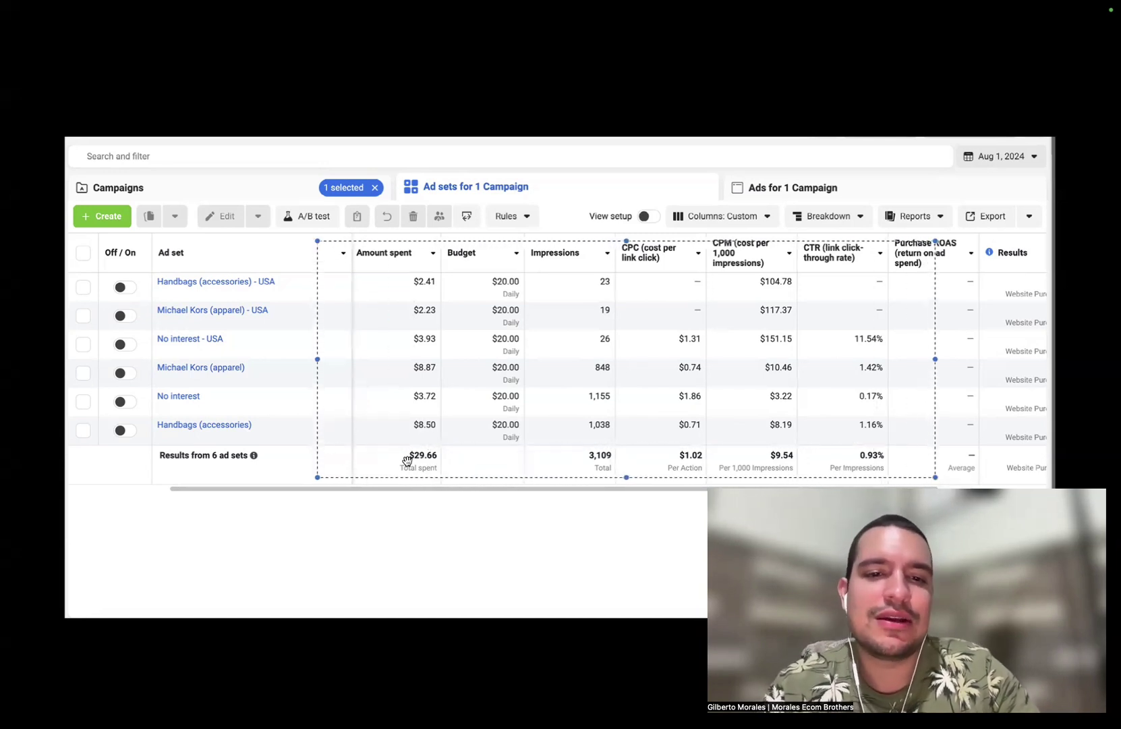
click(411, 485)
mouse_move(412, 357)
mouse_down()
mouse_move(437, 379)
mouse_move(435, 438)
mouse_up()
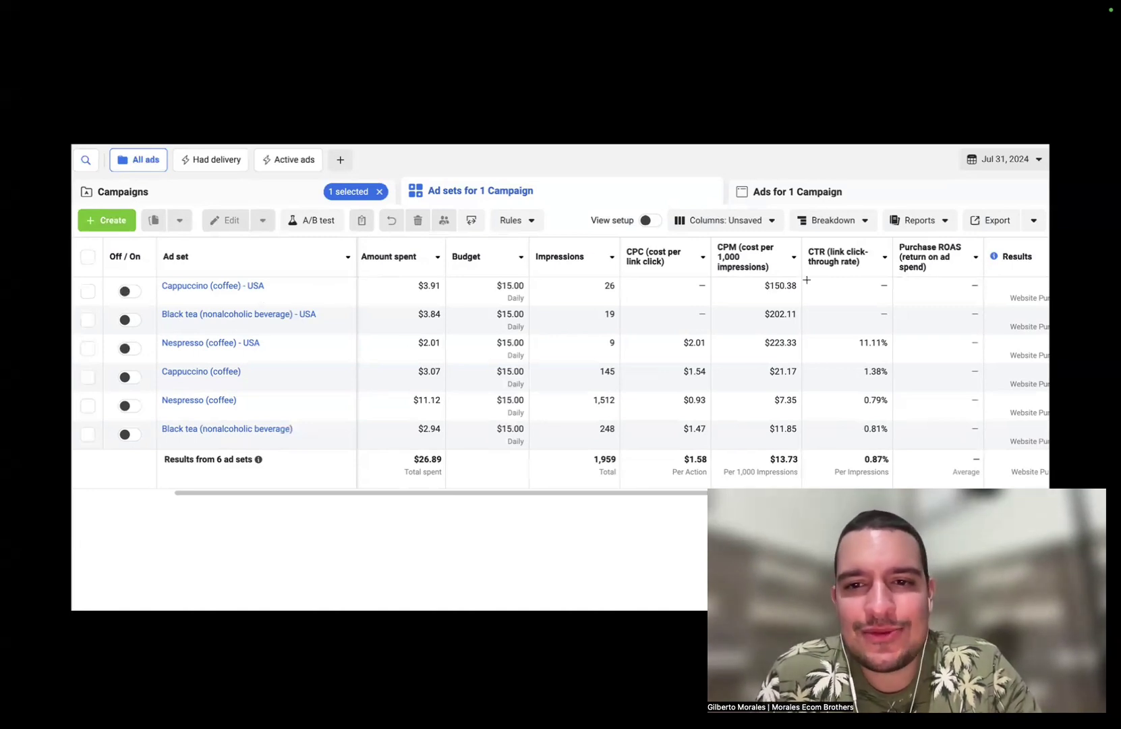
Try dashed boxes over the CPC/CPM columns and the three non-USA ad set names
drag(821, 251, 643, 364)
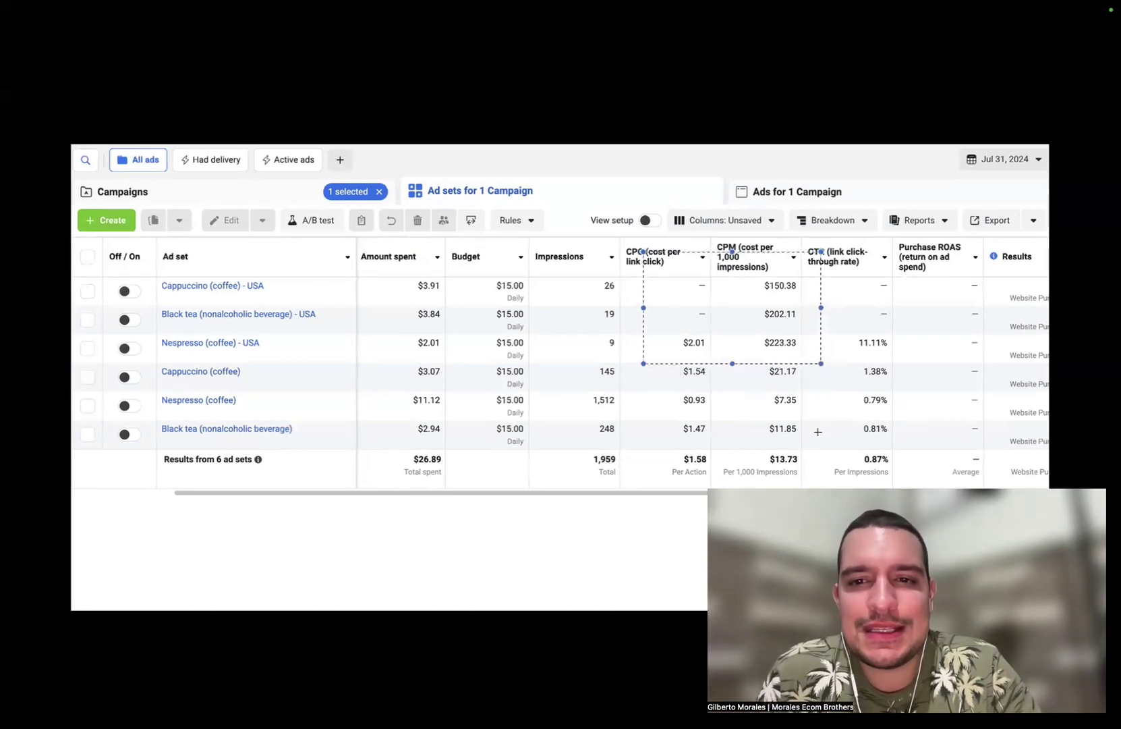
mouse_move(824, 359)
mouse_down()
mouse_move(674, 451)
mouse_move(695, 447)
mouse_up()
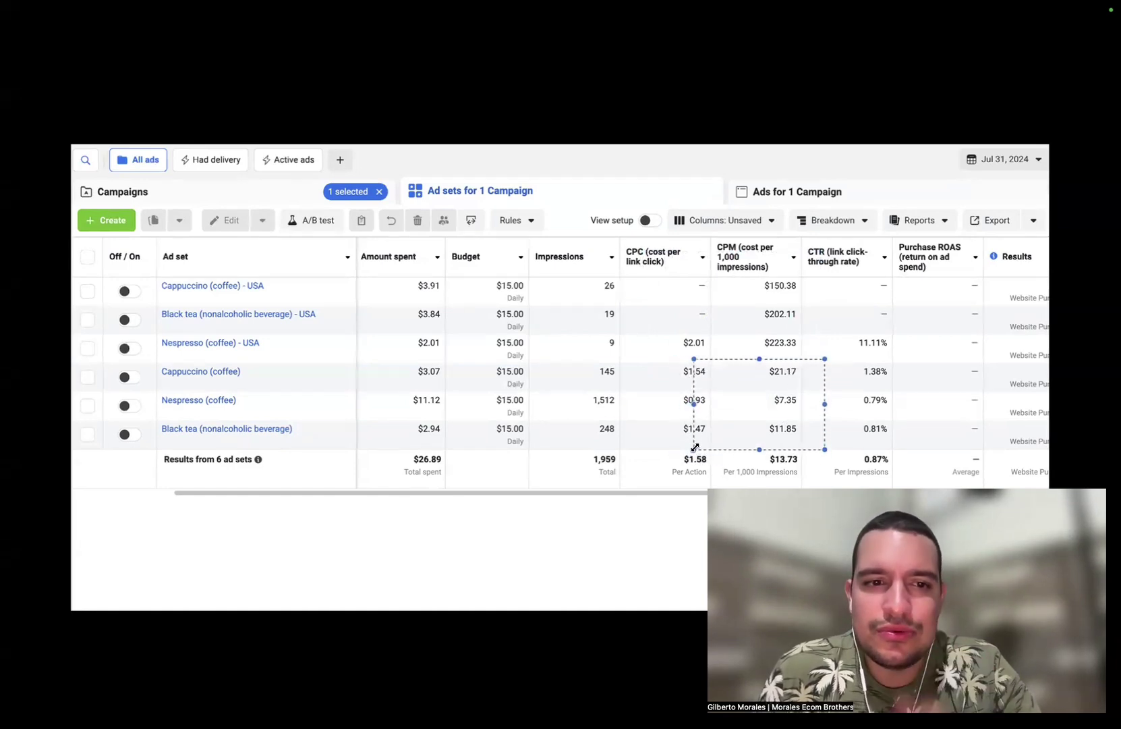
drag(345, 372, 114, 455)
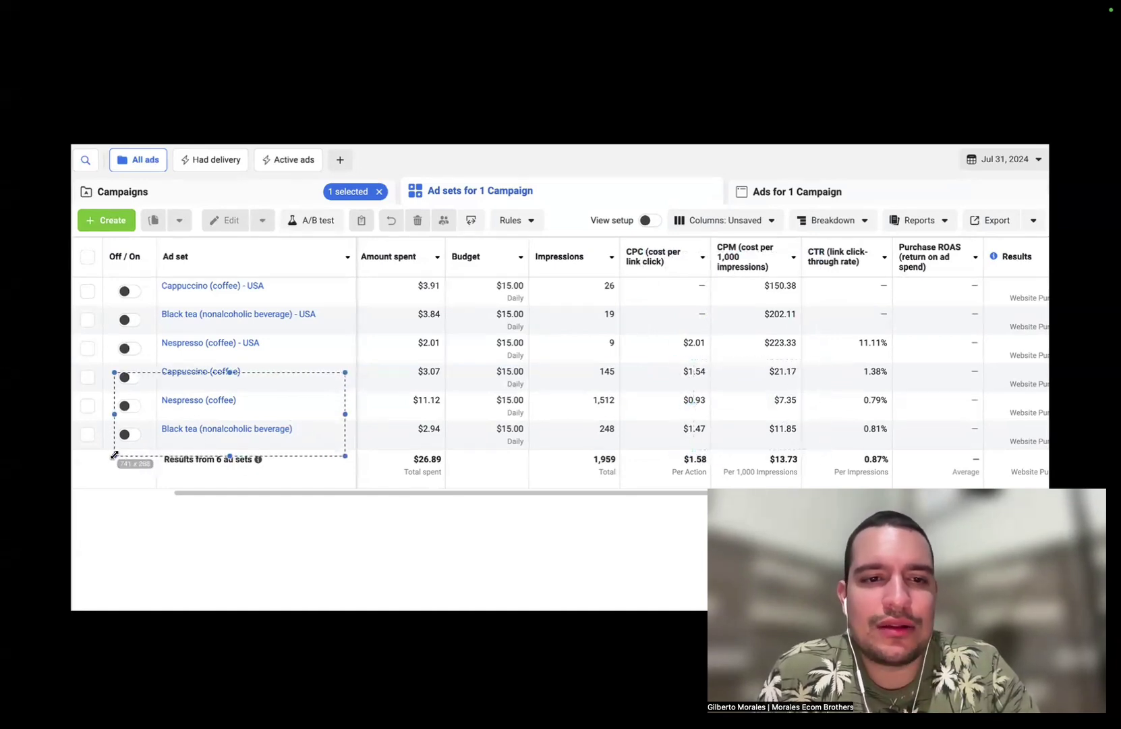
drag(380, 356, 108, 457)
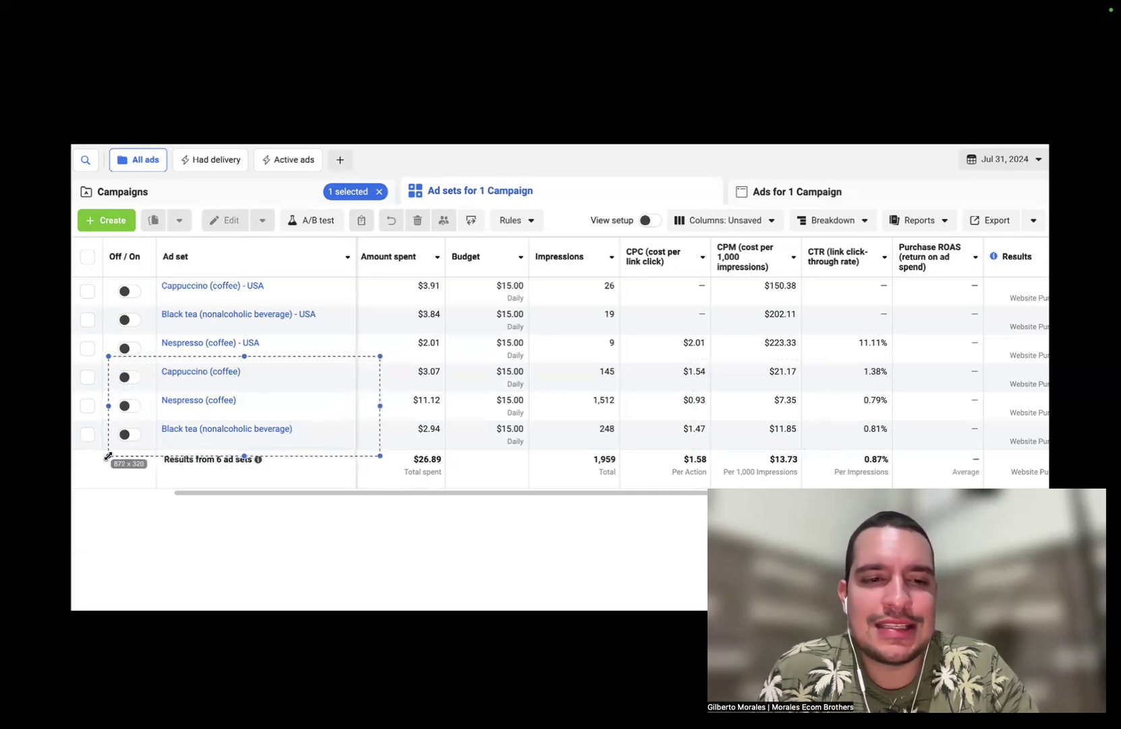
drag(359, 375, 124, 483)
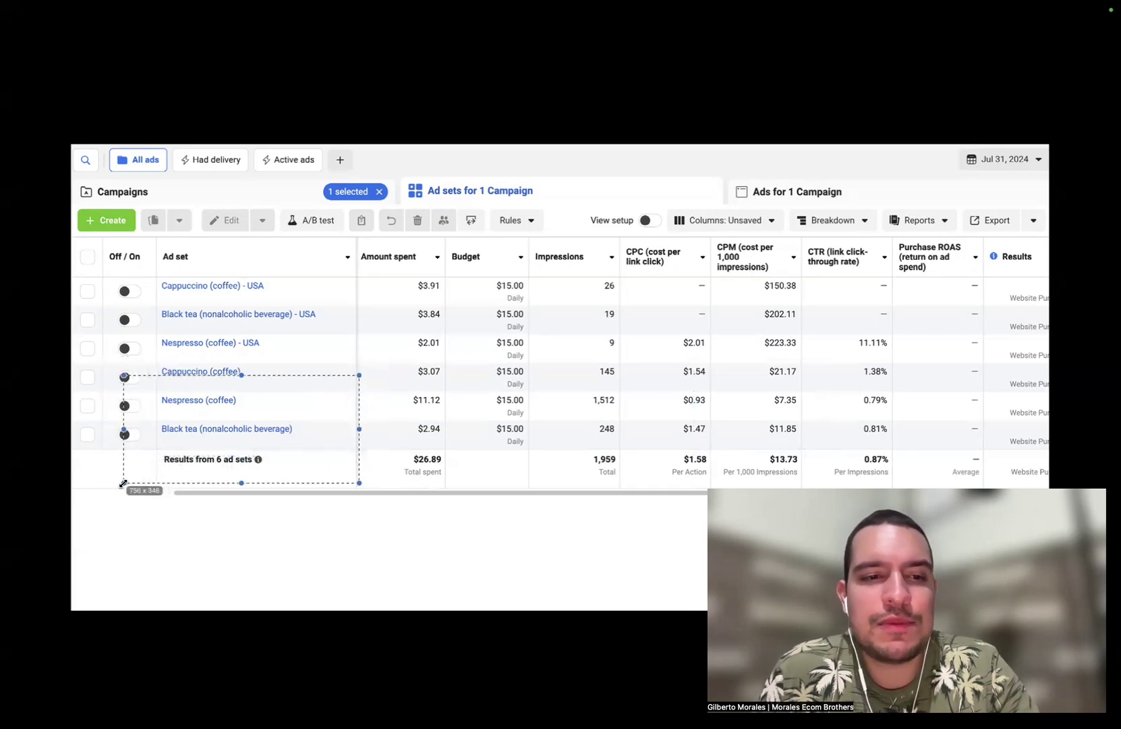
After a trial box on the USA names, frame the three USA rows across all metrics
drag(340, 267, 123, 360)
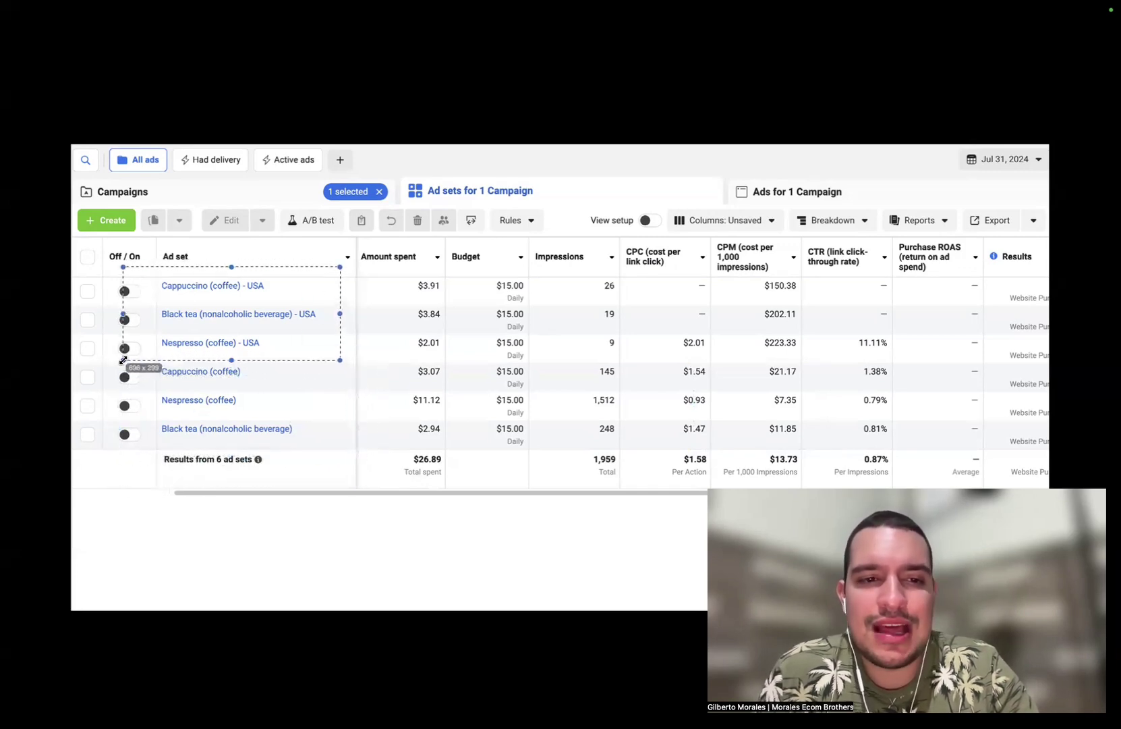
click(447, 397)
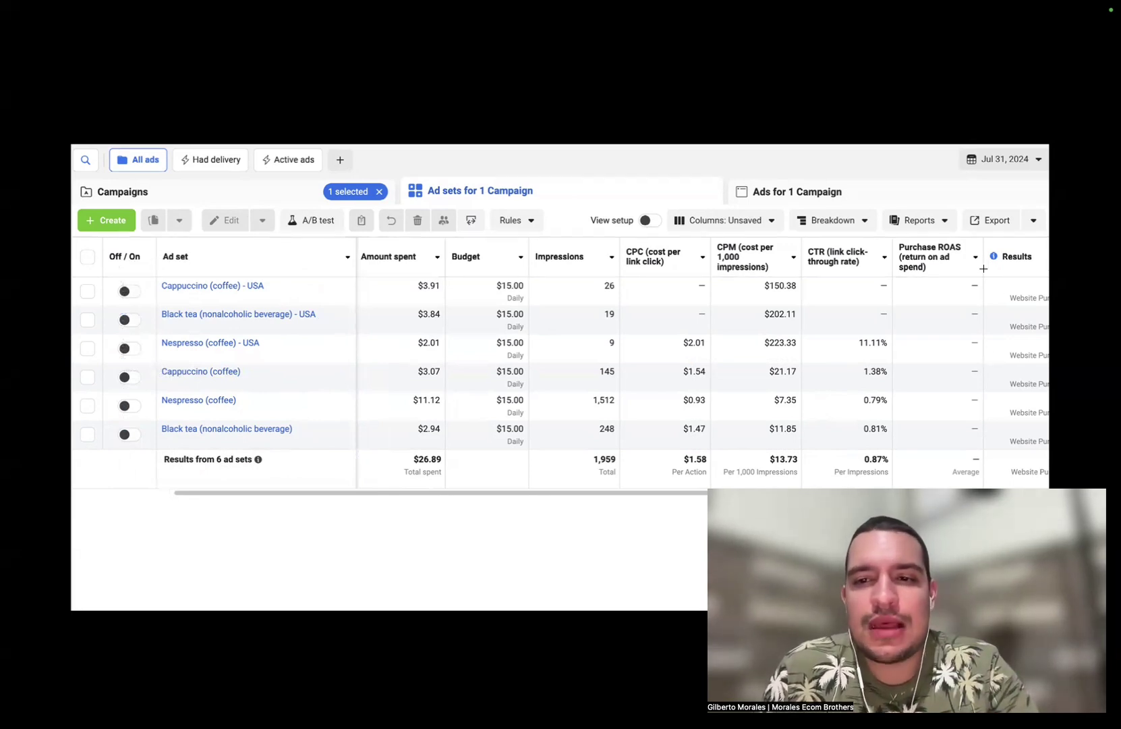
drag(983, 268, 68, 361)
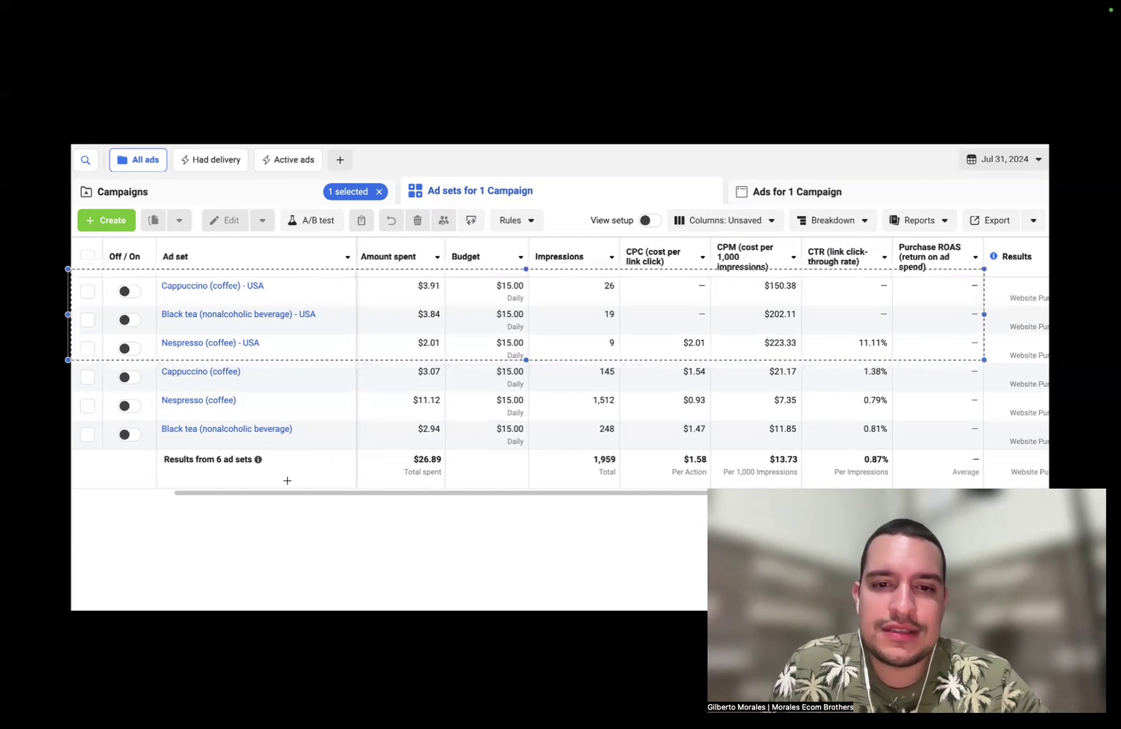
Dismiss the dashed box around the three USA ad set rows
click(114, 350)
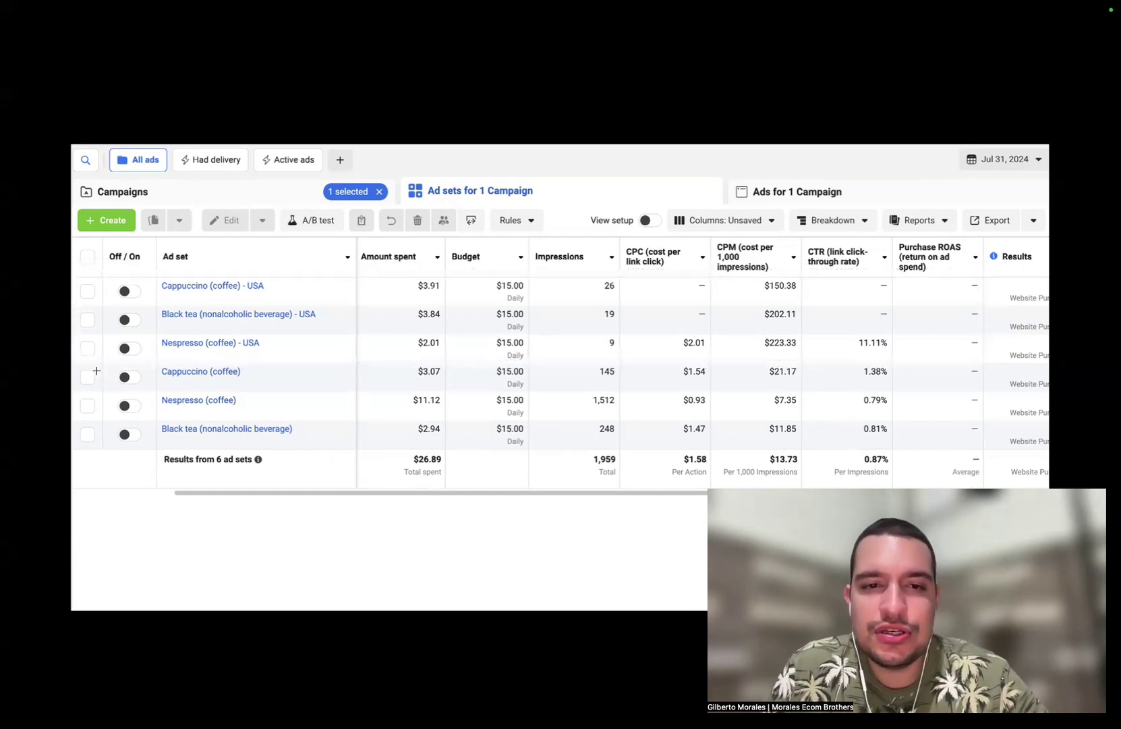